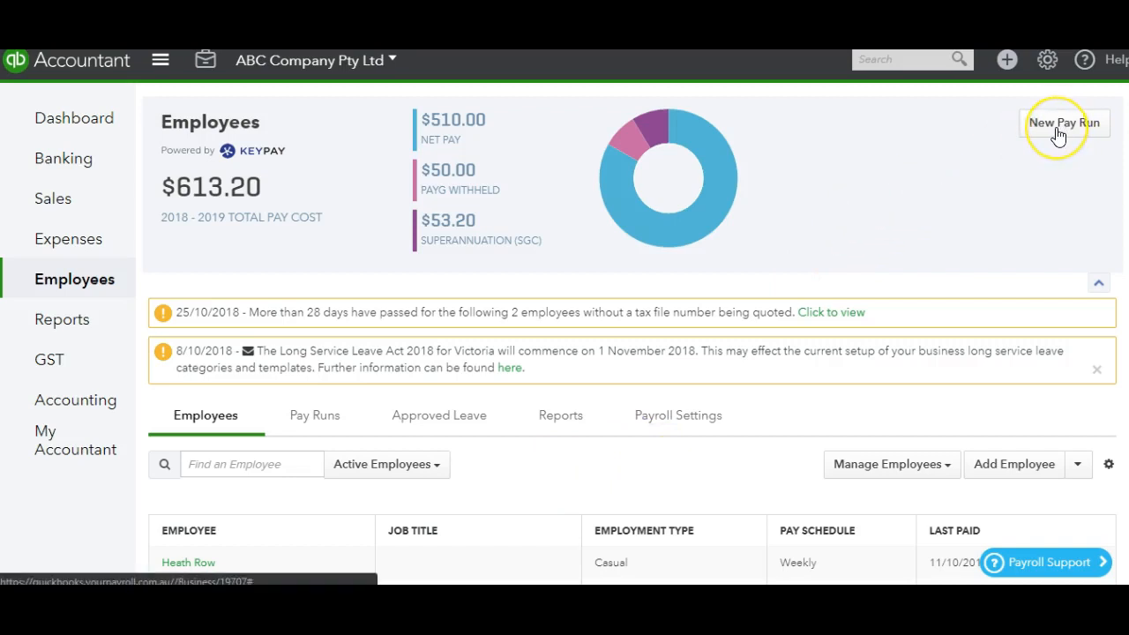
Create a new pay run on the Weekly schedule for the period ending 14/10/2018, paid on 18/10/2018
left_click(1058, 132)
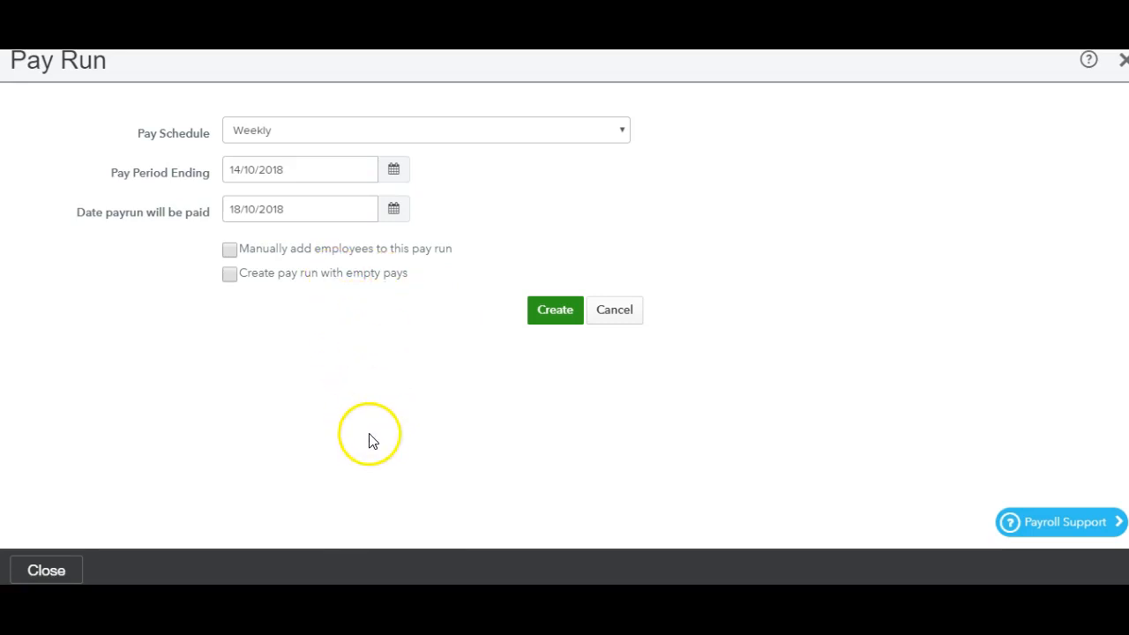
left_click(394, 176)
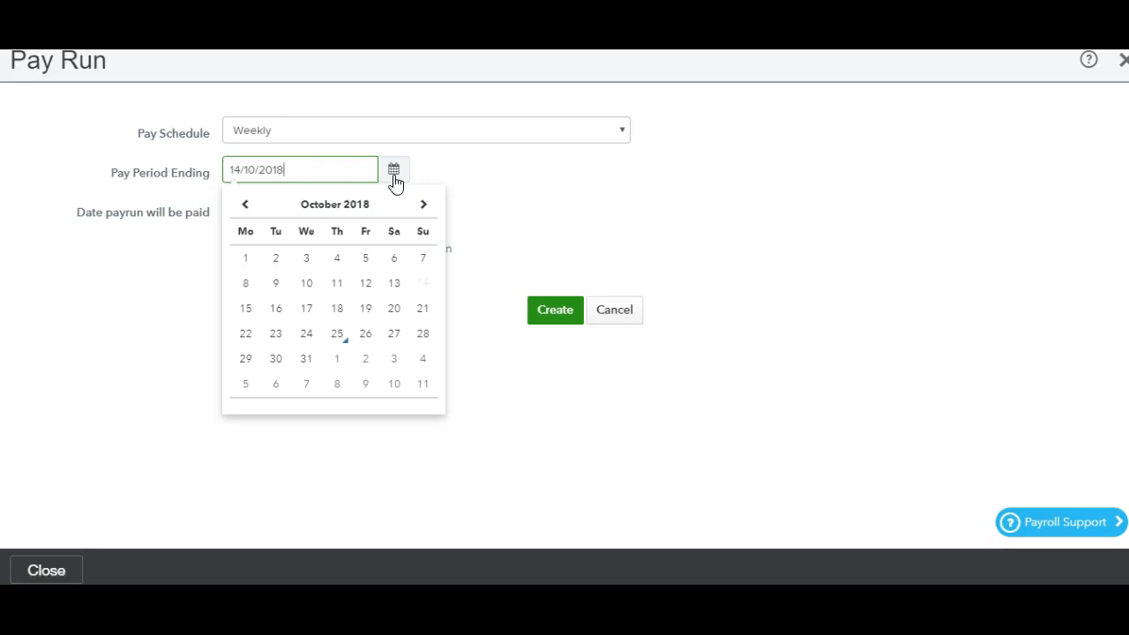
left_click(522, 176)
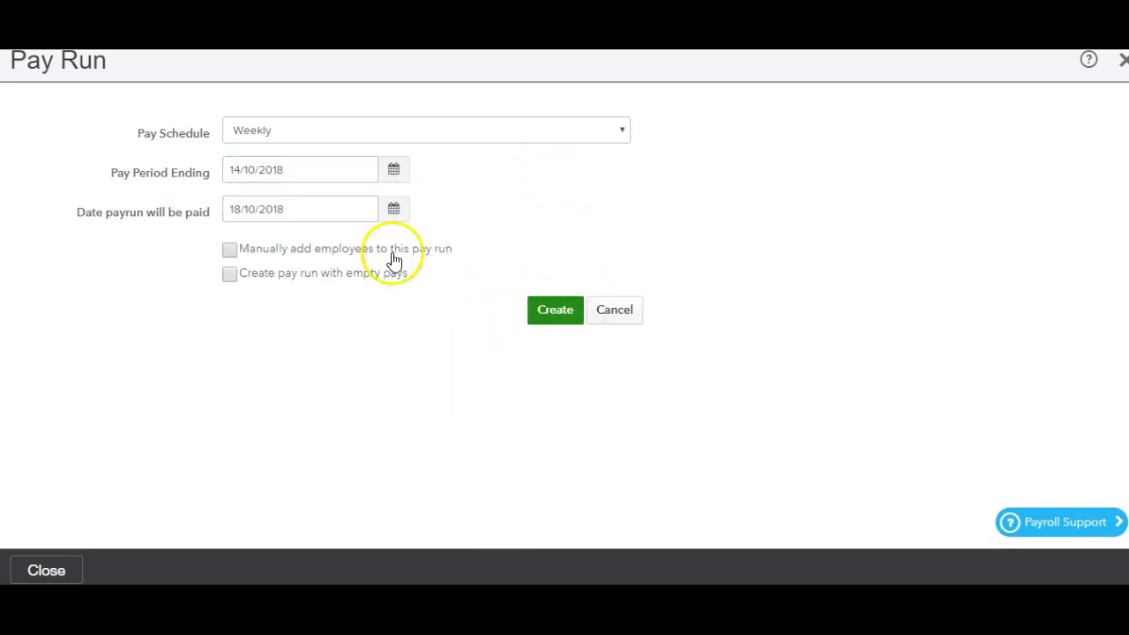
left_click(450, 135)
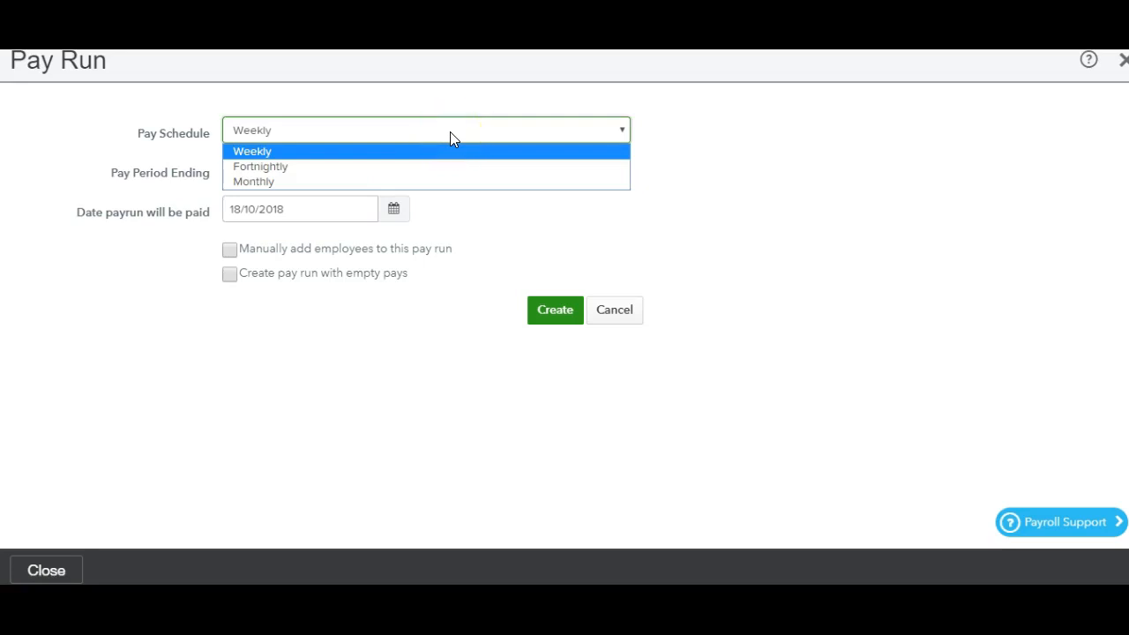
left_click(476, 344)
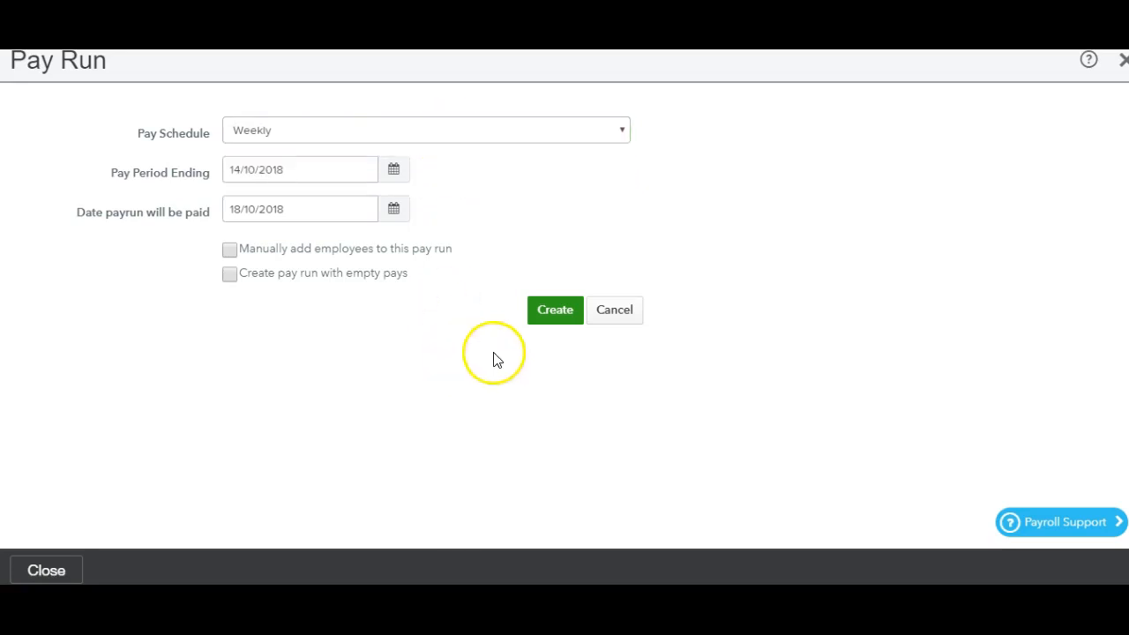
left_click(554, 310)
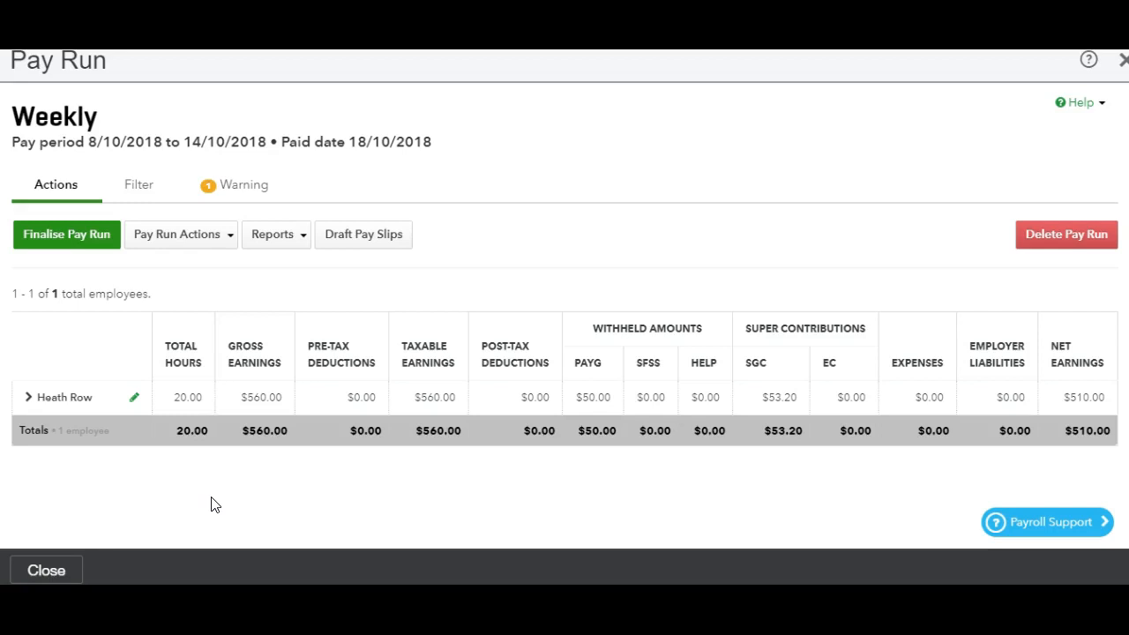
Set the employee's Casual Ordinary Hours to 18 in the pay run and save the change
left_click(201, 401)
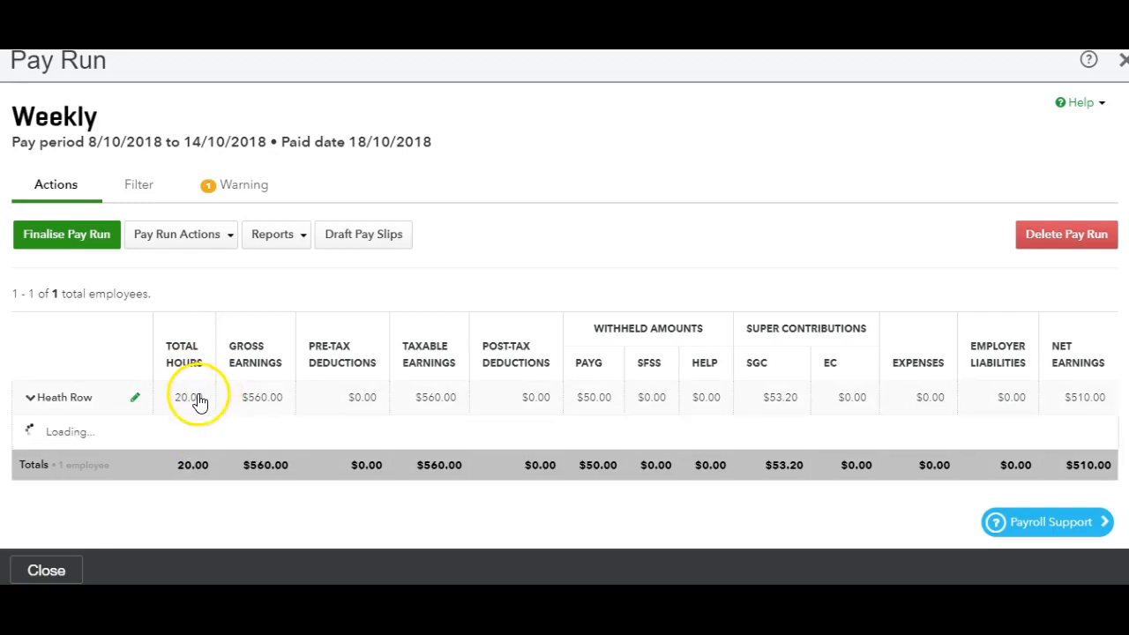
scroll(1109, 297, "down", 2)
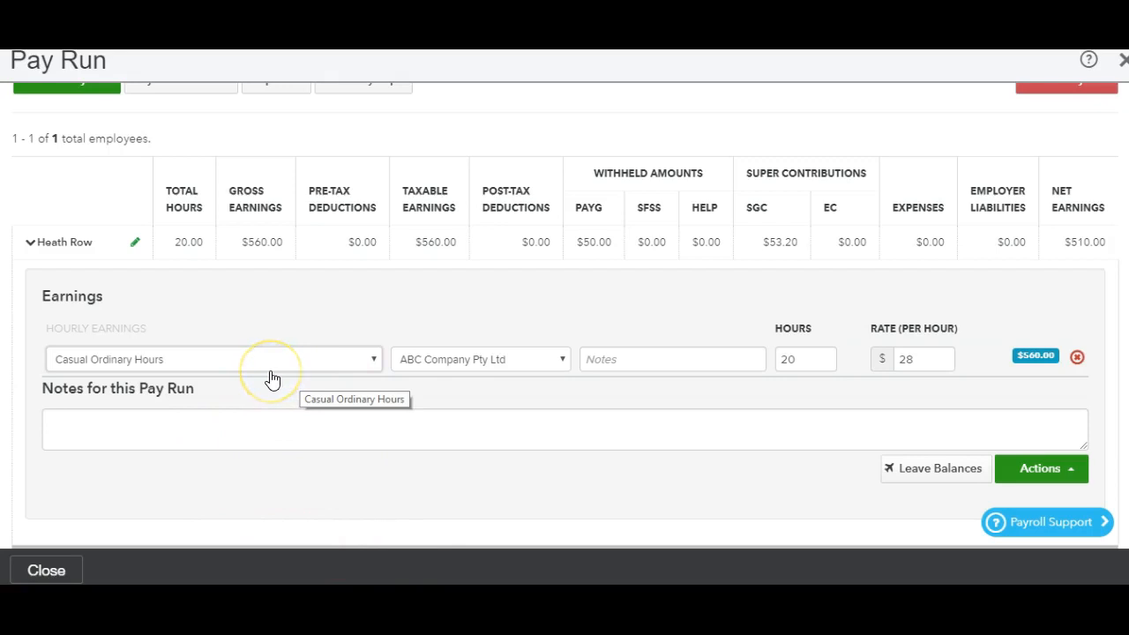
left_click(814, 358)
key("BackSpace")
key("BackSpace")
type("18")
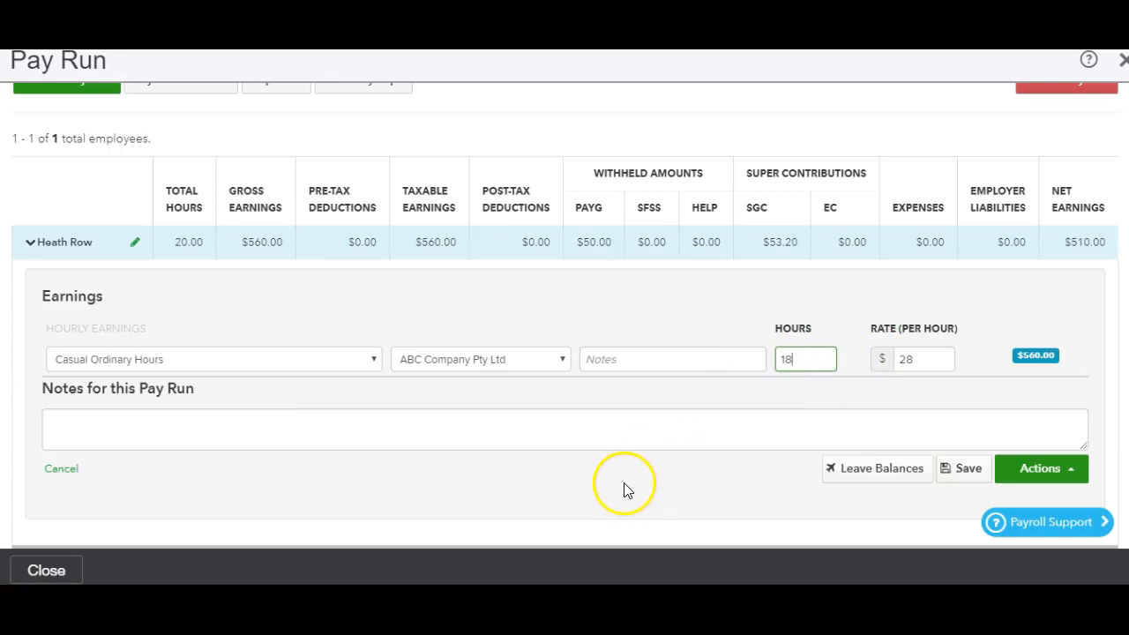
left_click(696, 491)
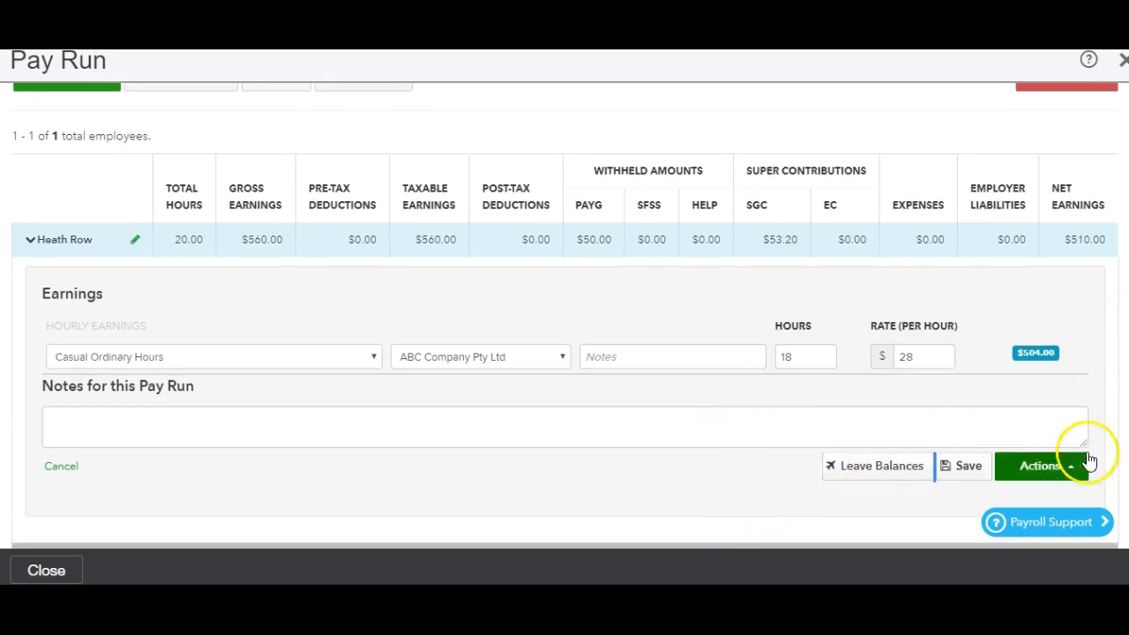
left_click(969, 476)
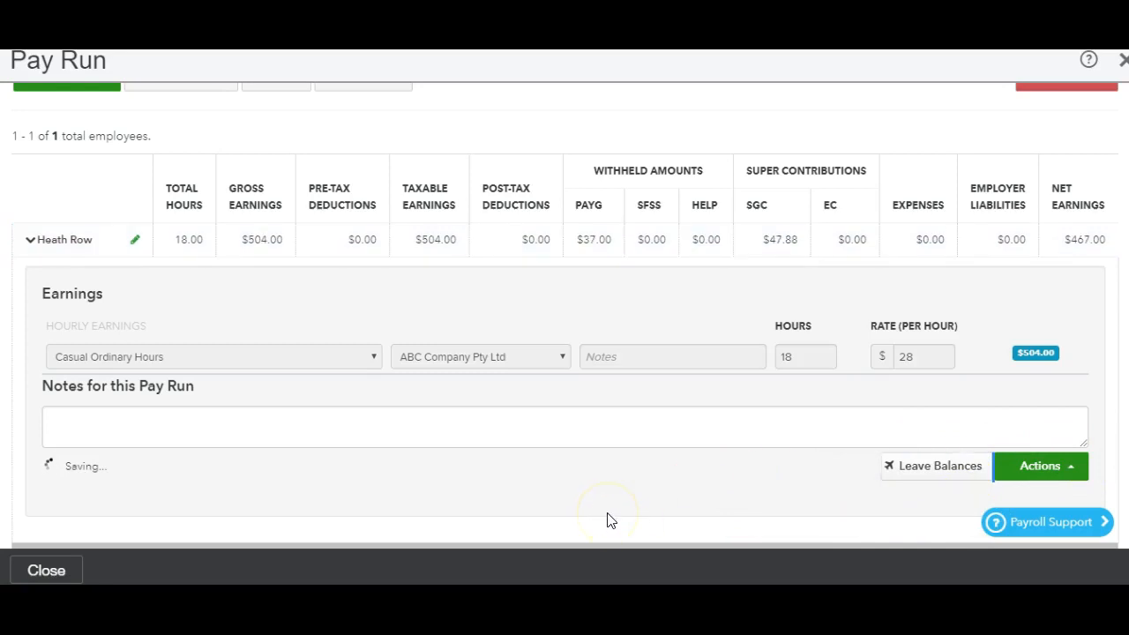
Finalise the pay run with pay slips available to employees now and without sending notifications
left_click_drag(1128, 437, 1127, 372)
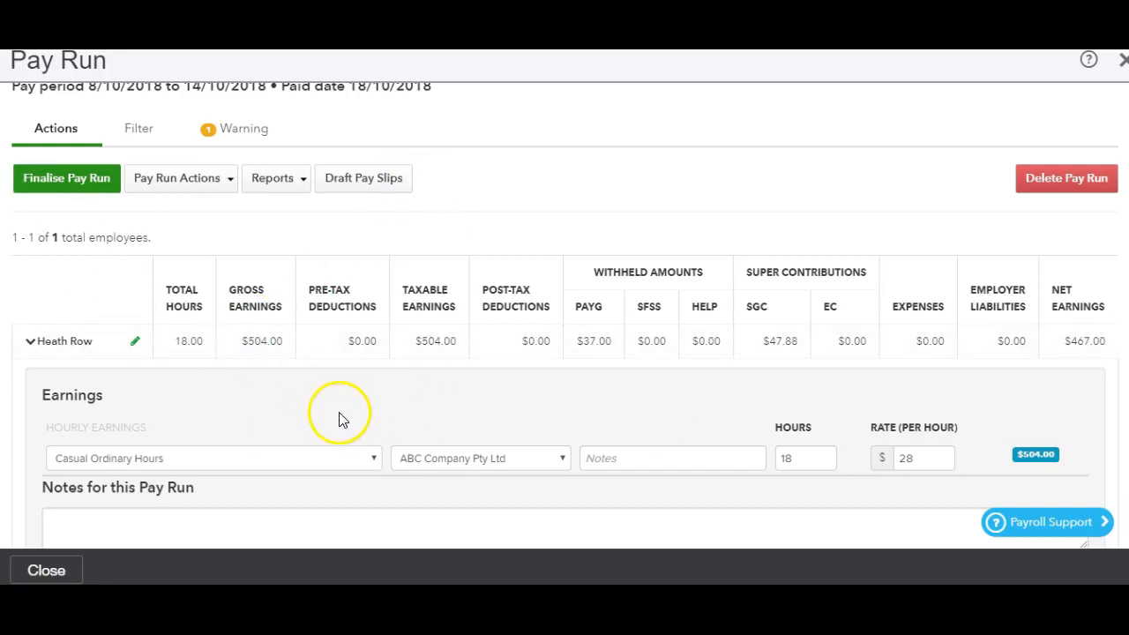
left_click(79, 185)
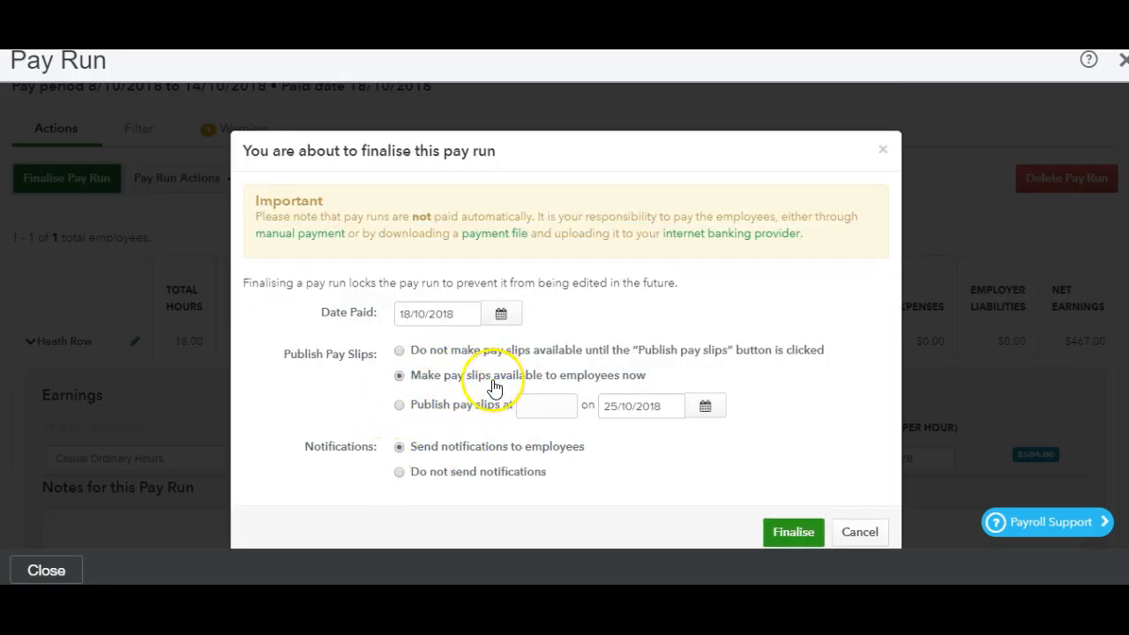
left_click(400, 475)
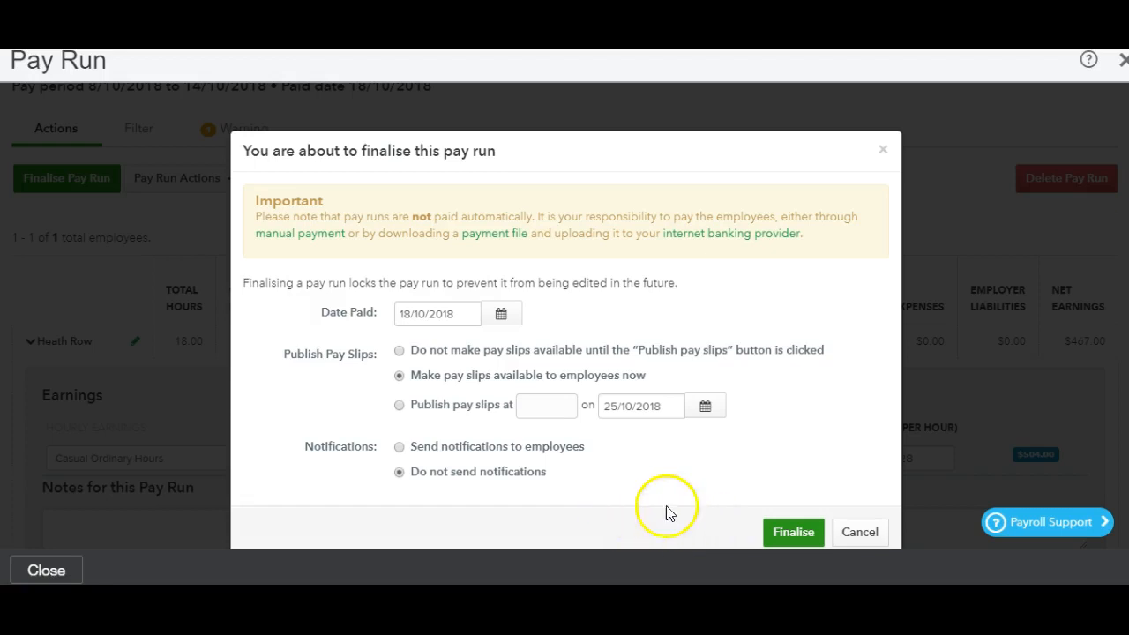
left_click(776, 535)
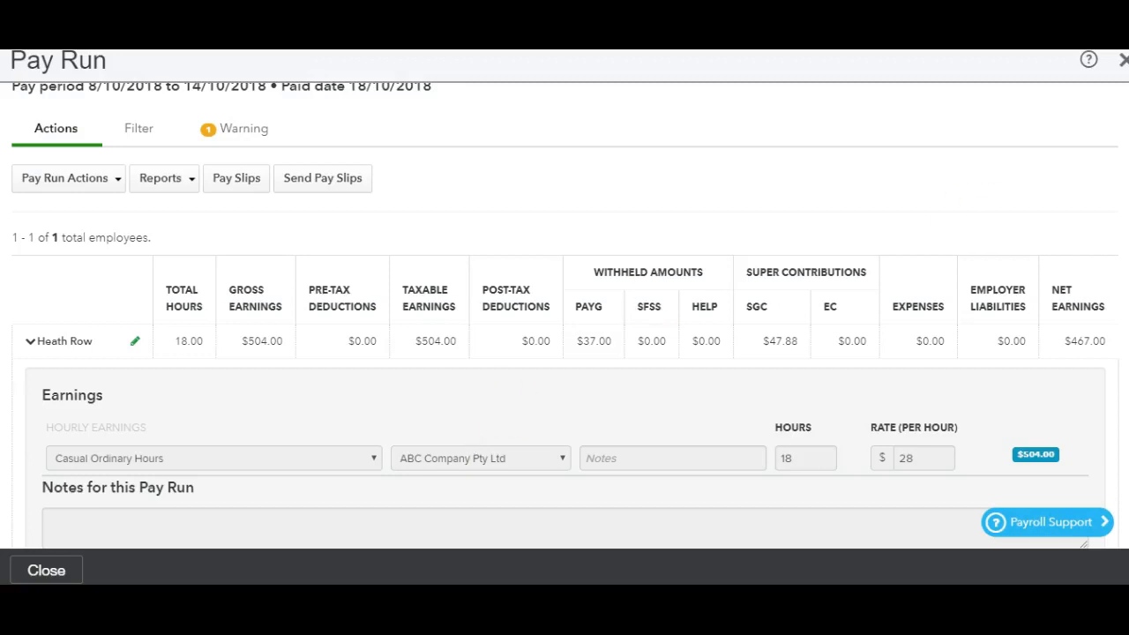
Review the finalised pay run's available actions and its earnings and totals, and close the pay run
scroll(564, 315, "up", 1)
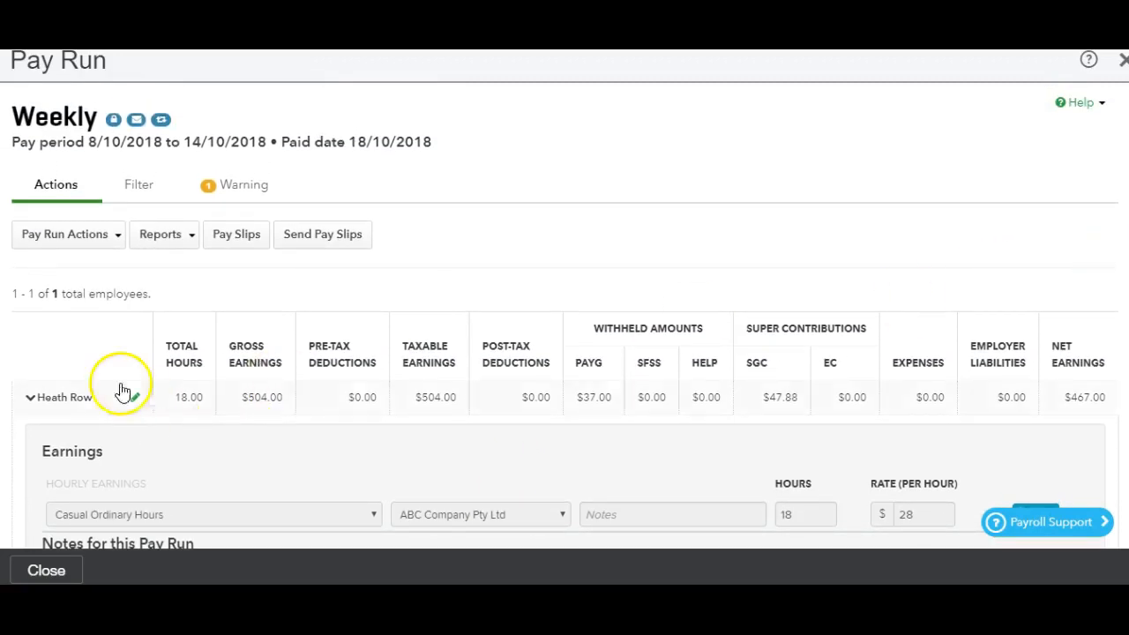
left_click(115, 240)
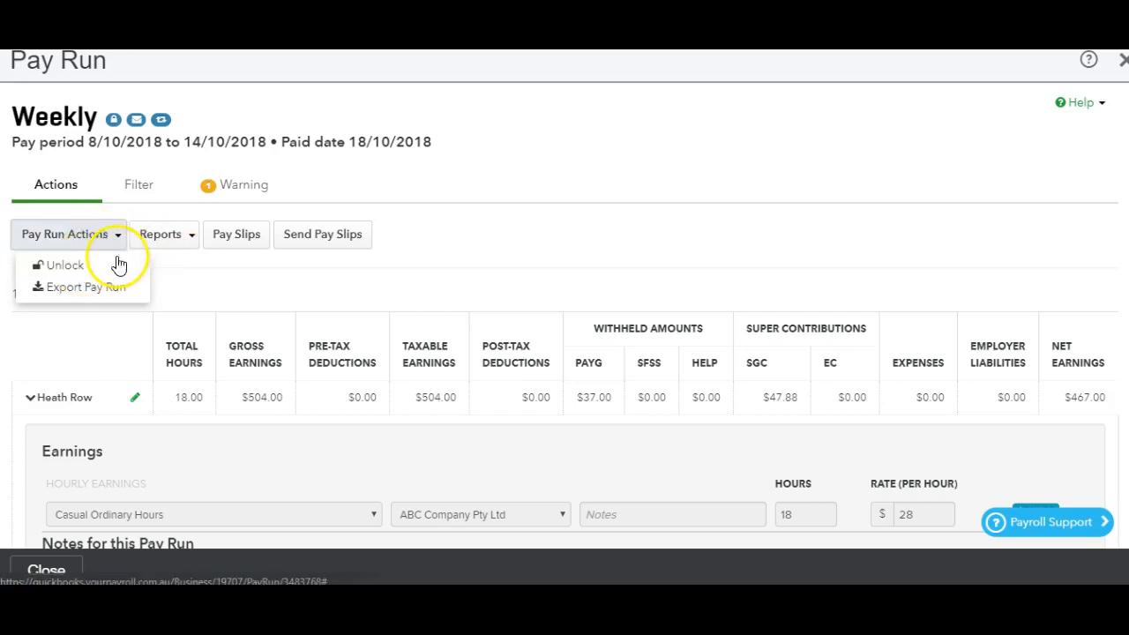
left_click(591, 202)
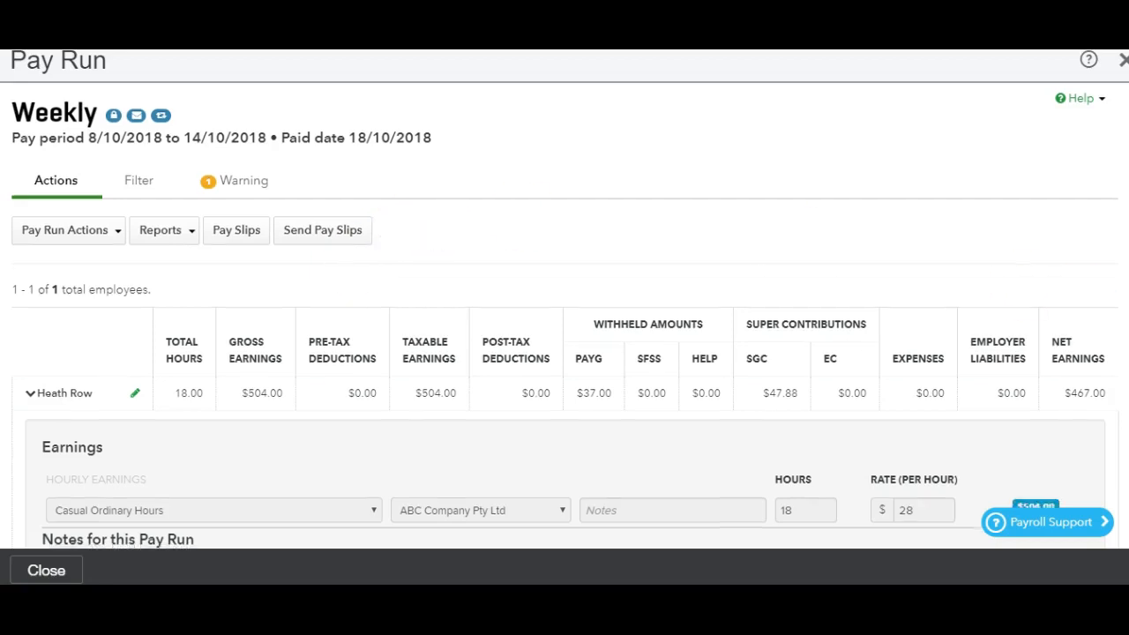
scroll(789, 239, "down", 2)
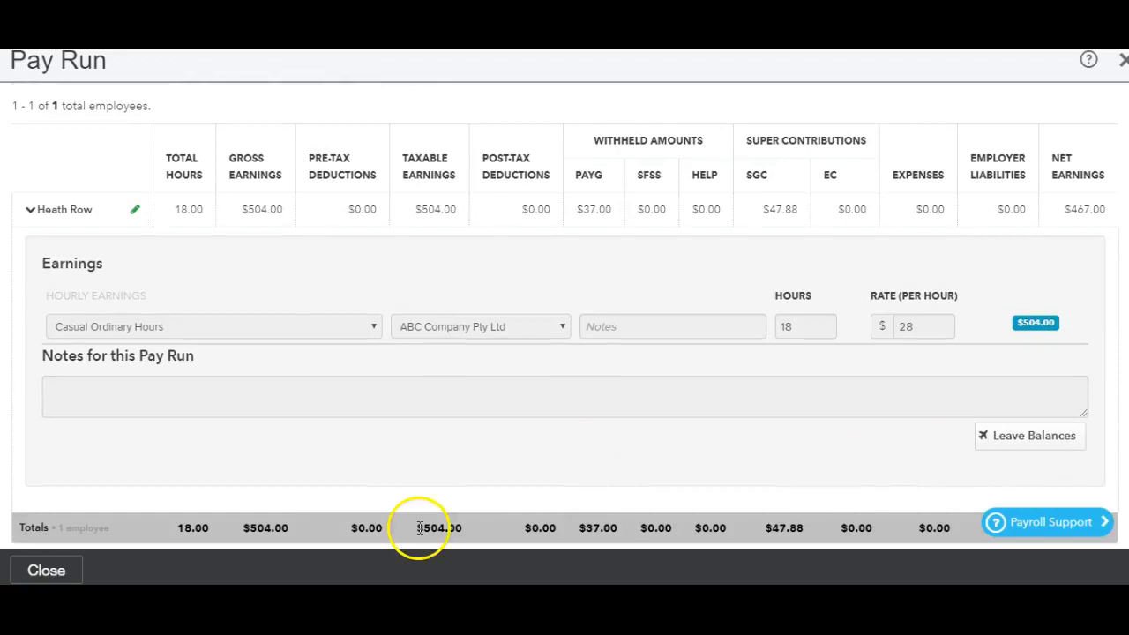
left_click(49, 572)
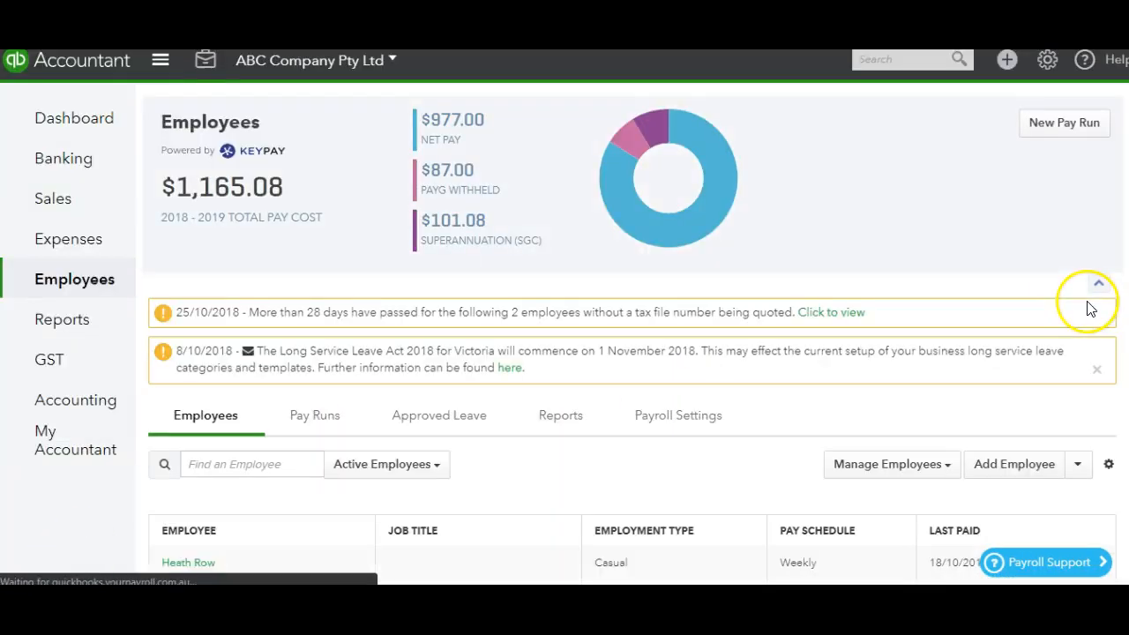
Open the pay slips list in the record of the casual employee on the weekly pay schedule
scroll(1109, 443, "down", 2)
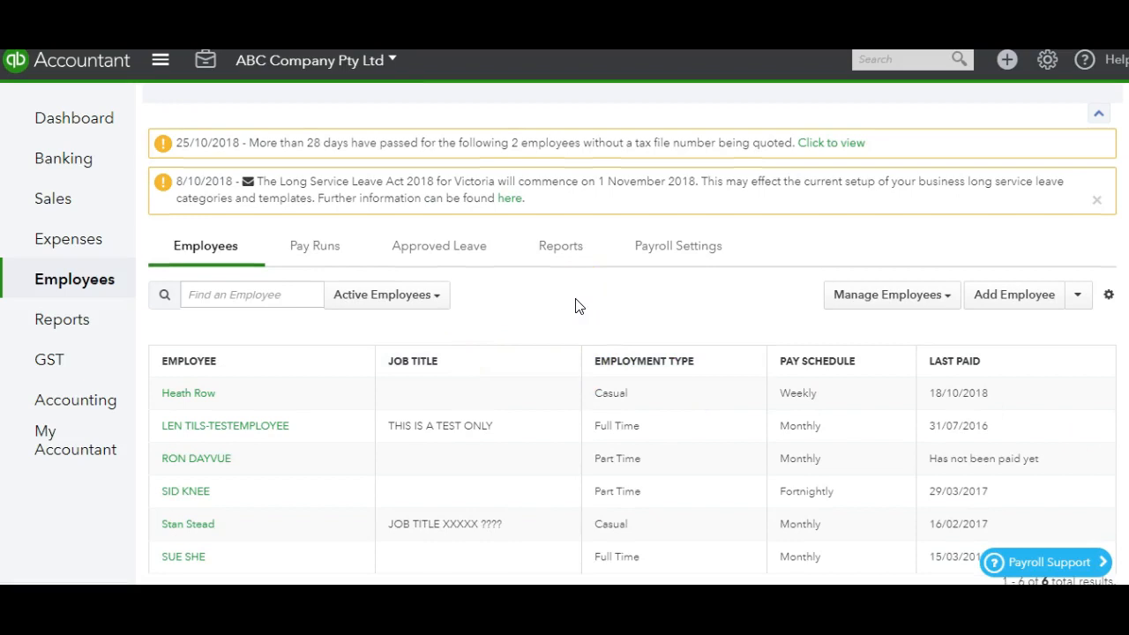
left_click(184, 399)
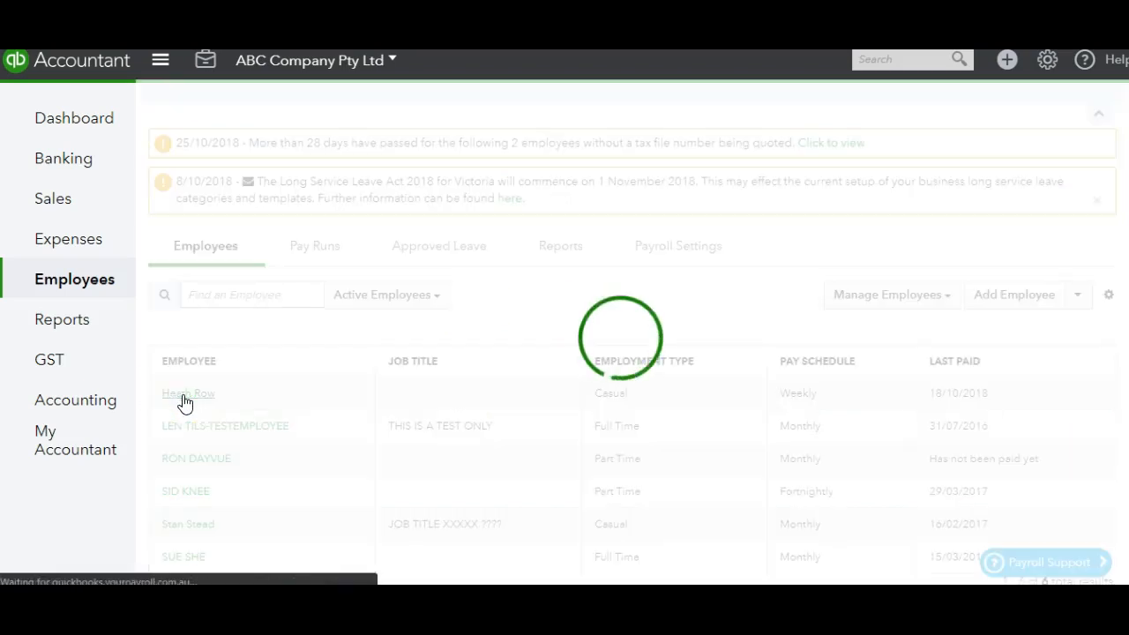
left_click(234, 372)
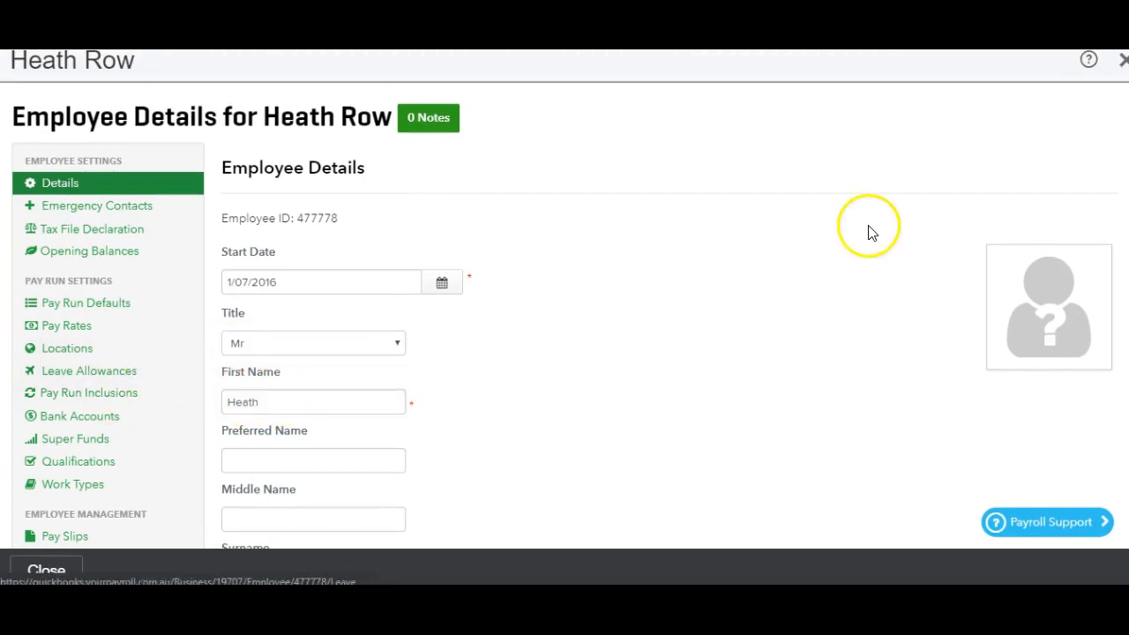
scroll(564, 316, "down", 1)
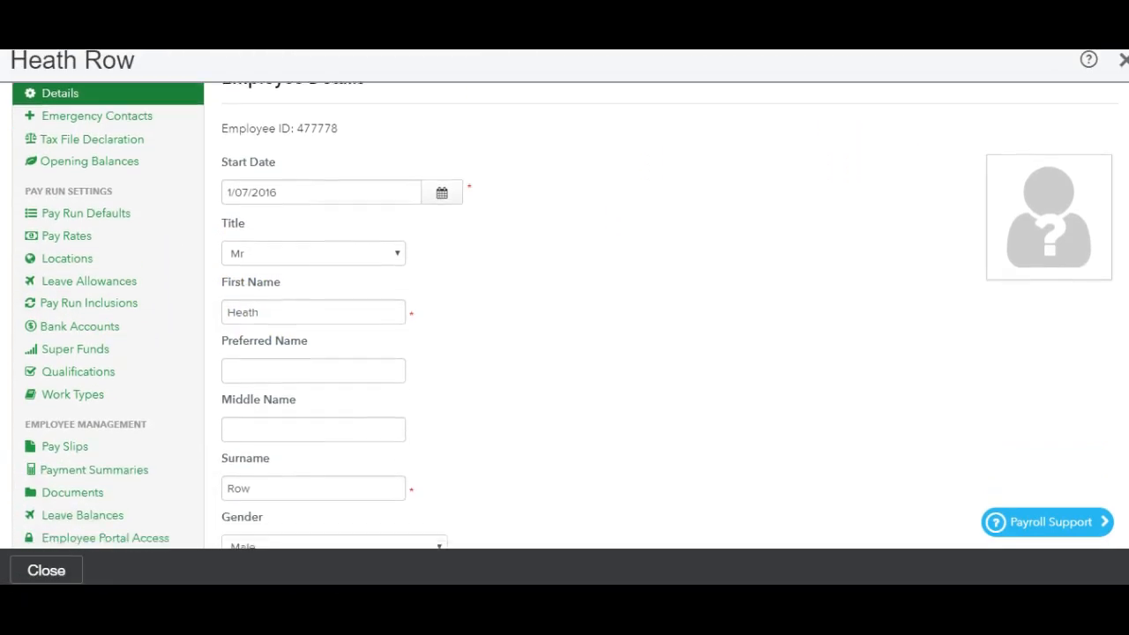
left_click(80, 451)
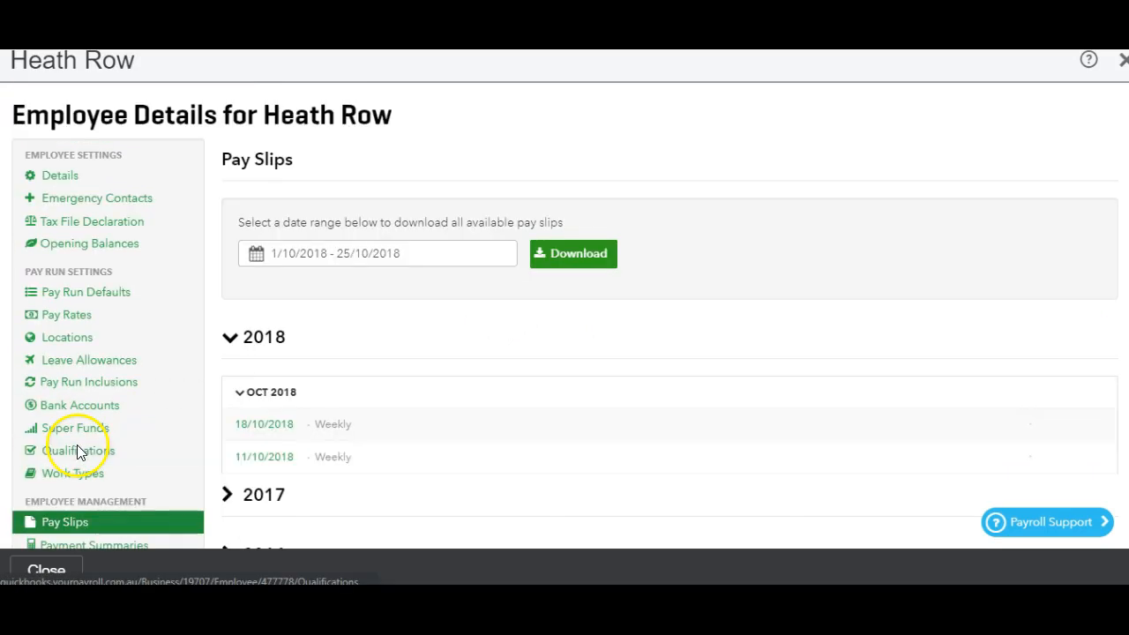
Download the employee's weekly pay slip dated 18/10/2018
mouse_move(484, 420)
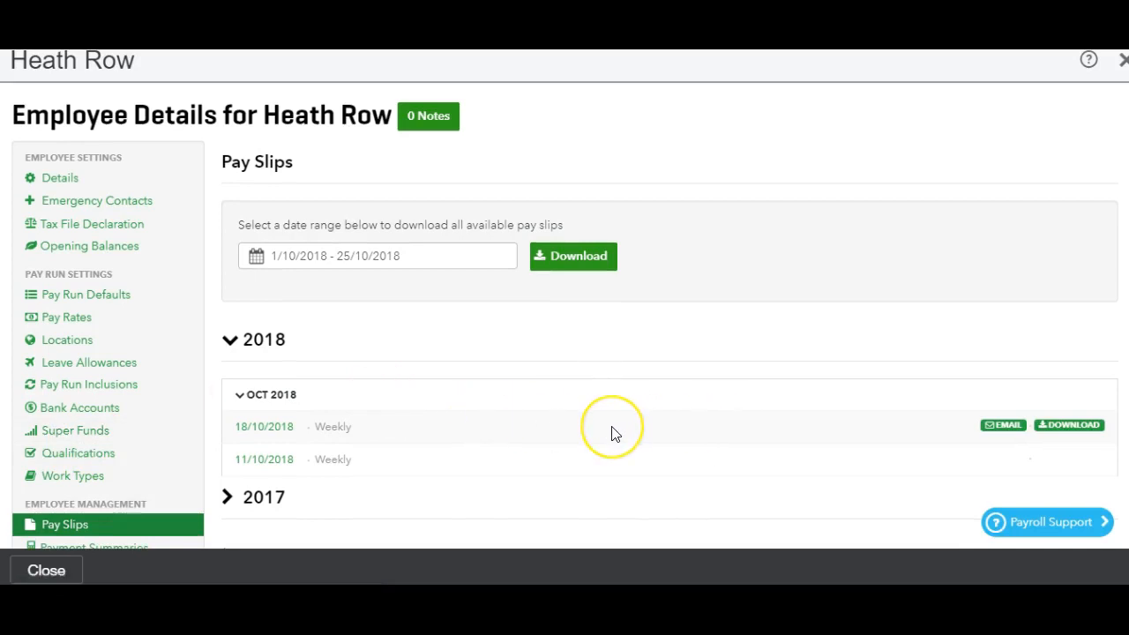
left_click(567, 429)
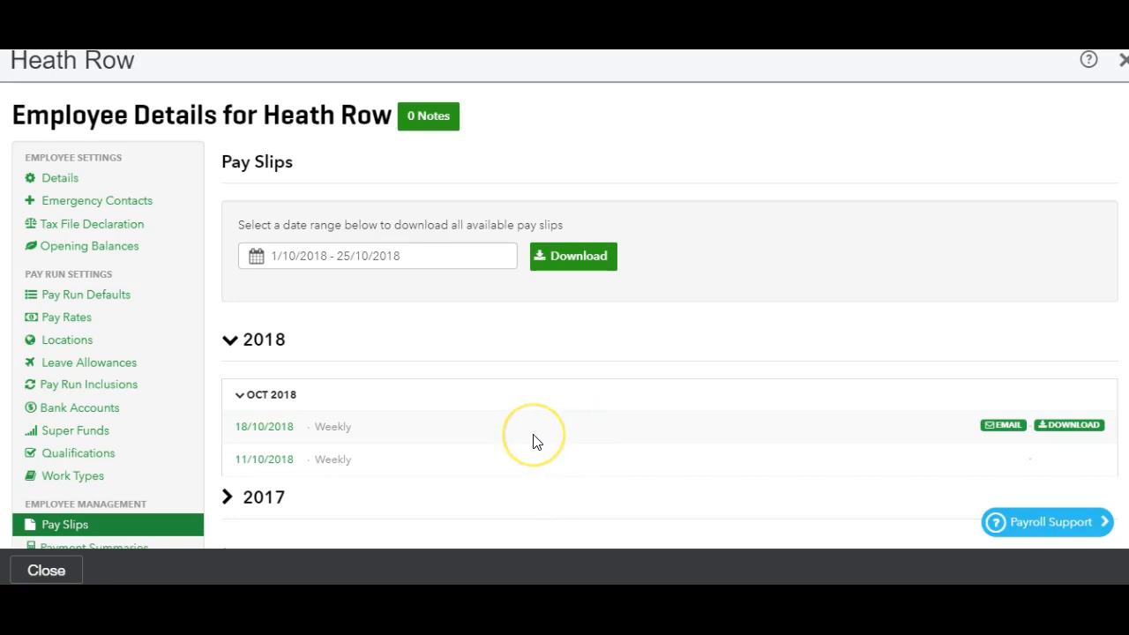
left_click(284, 440)
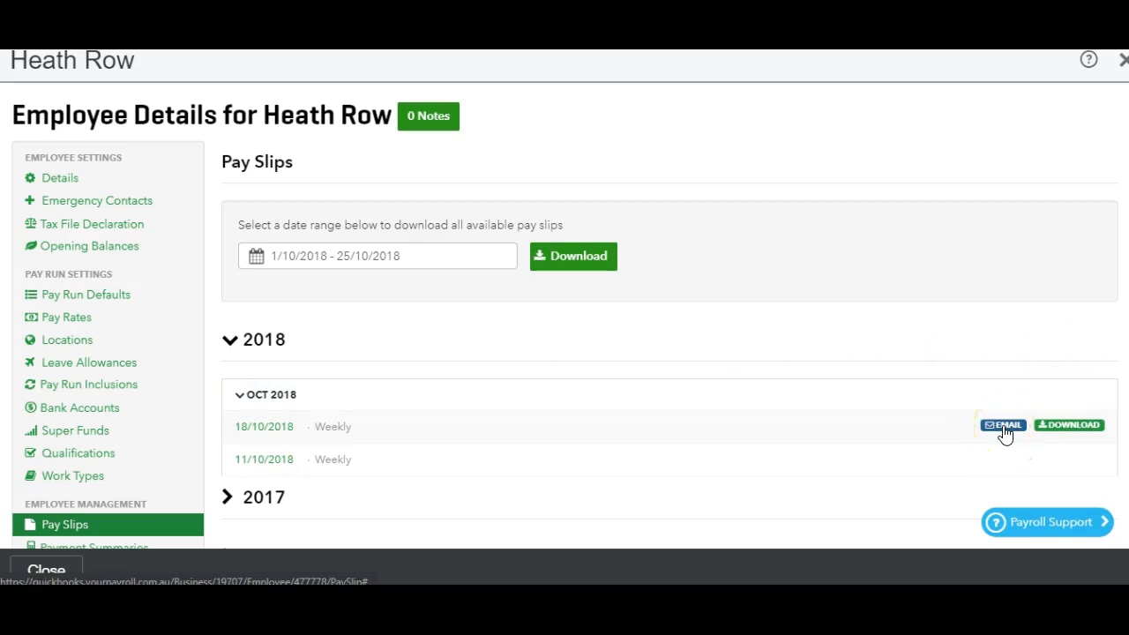
left_click(1069, 427)
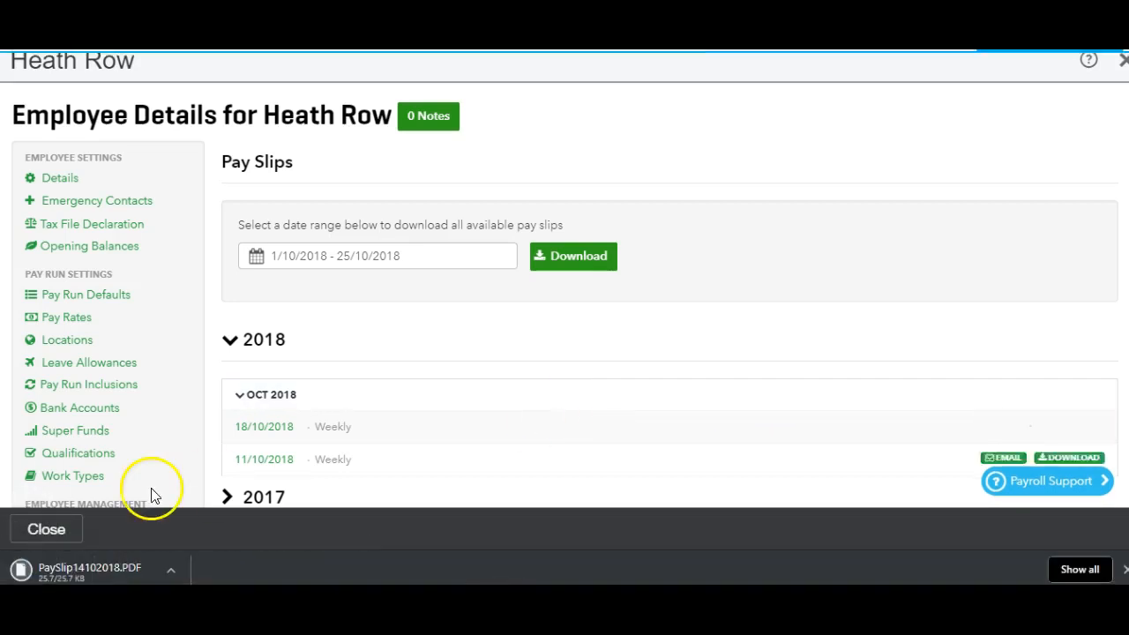
Open the downloaded pay slip PDF and examine its earnings, tax, superannuation, bank payment and leave details
left_click(102, 565)
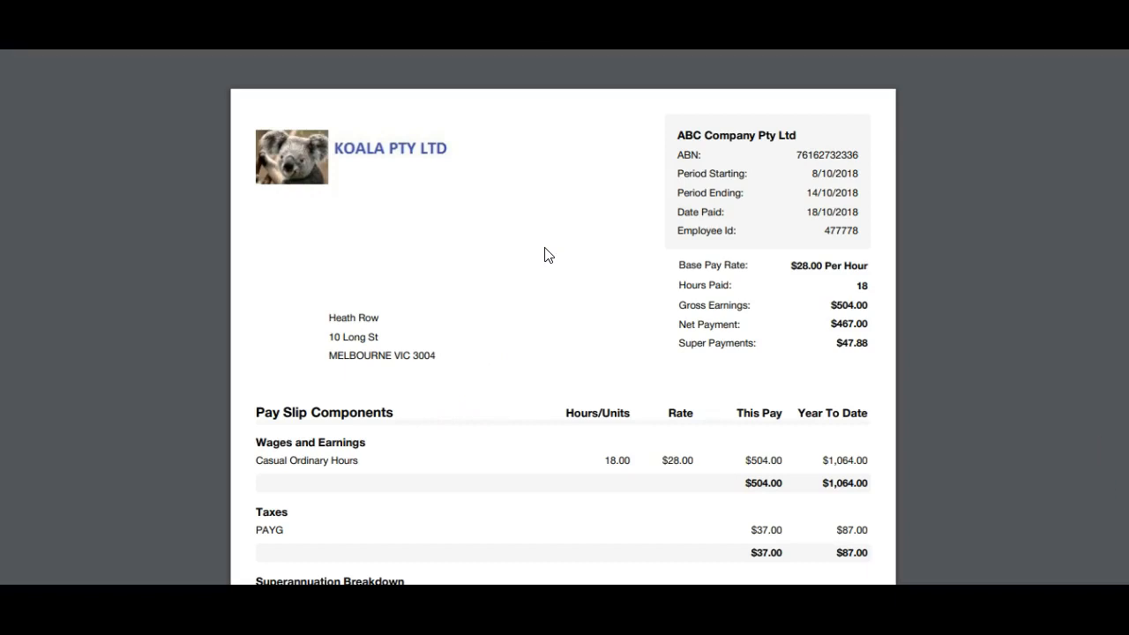
scroll(544, 255, "down", 3)
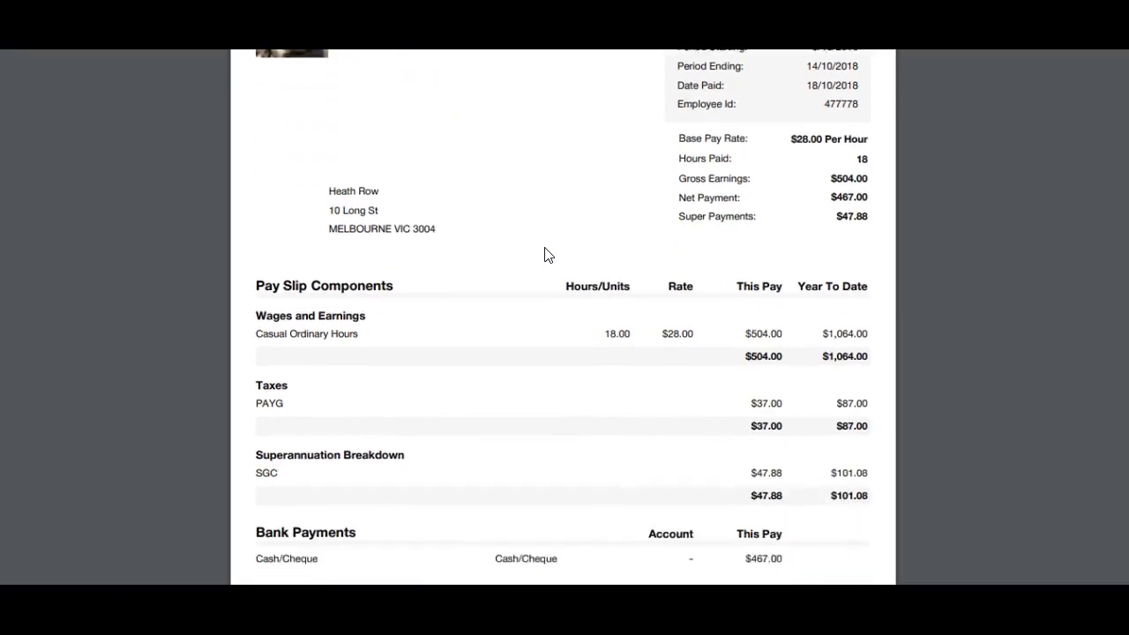
scroll(544, 255, "down", 2)
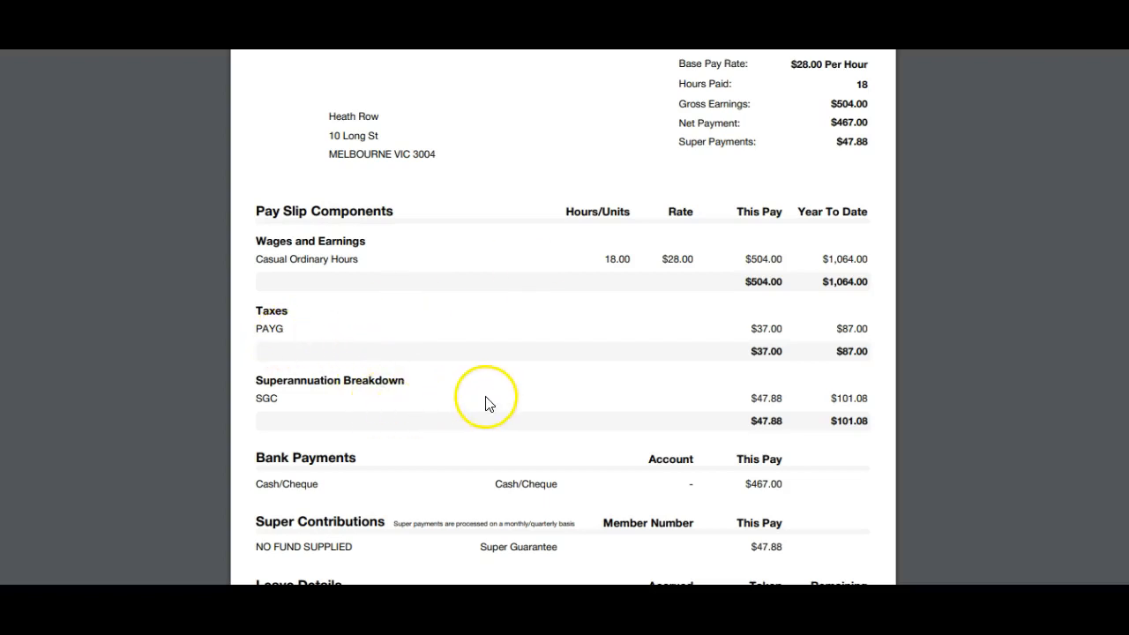
scroll(666, 460, "down", 3)
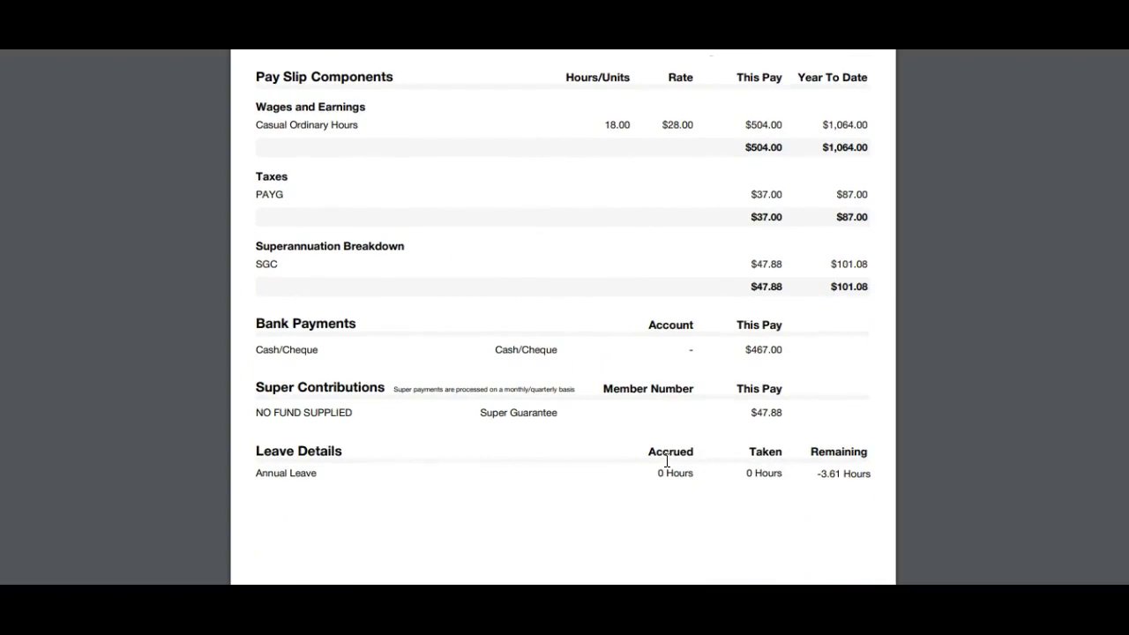
scroll(666, 459, "up", 6)
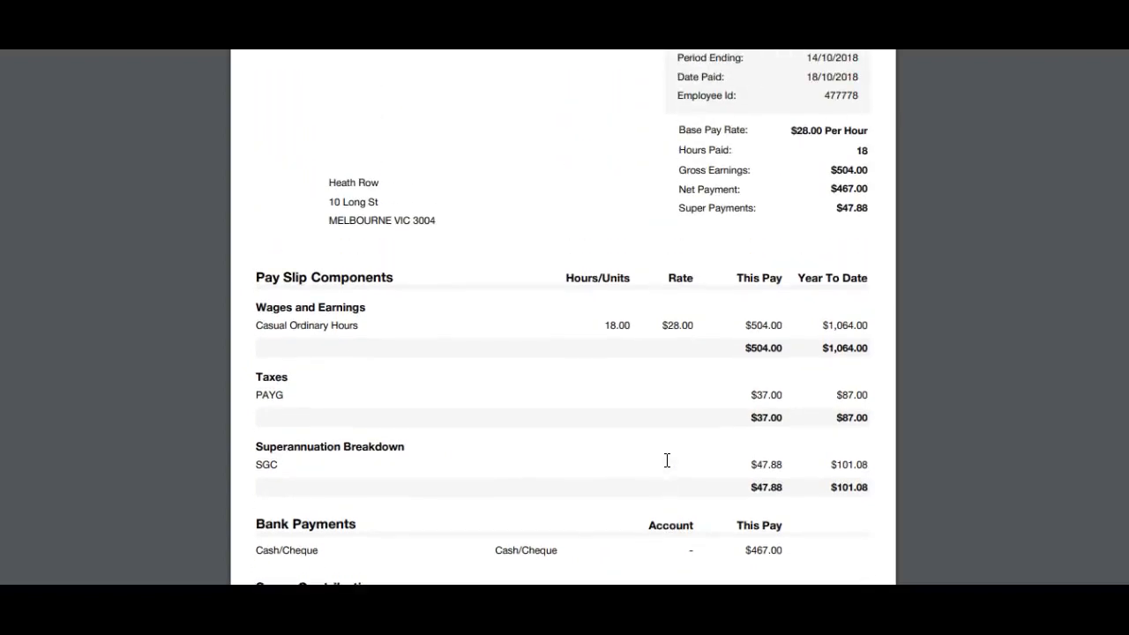
scroll(667, 459, "up", 2)
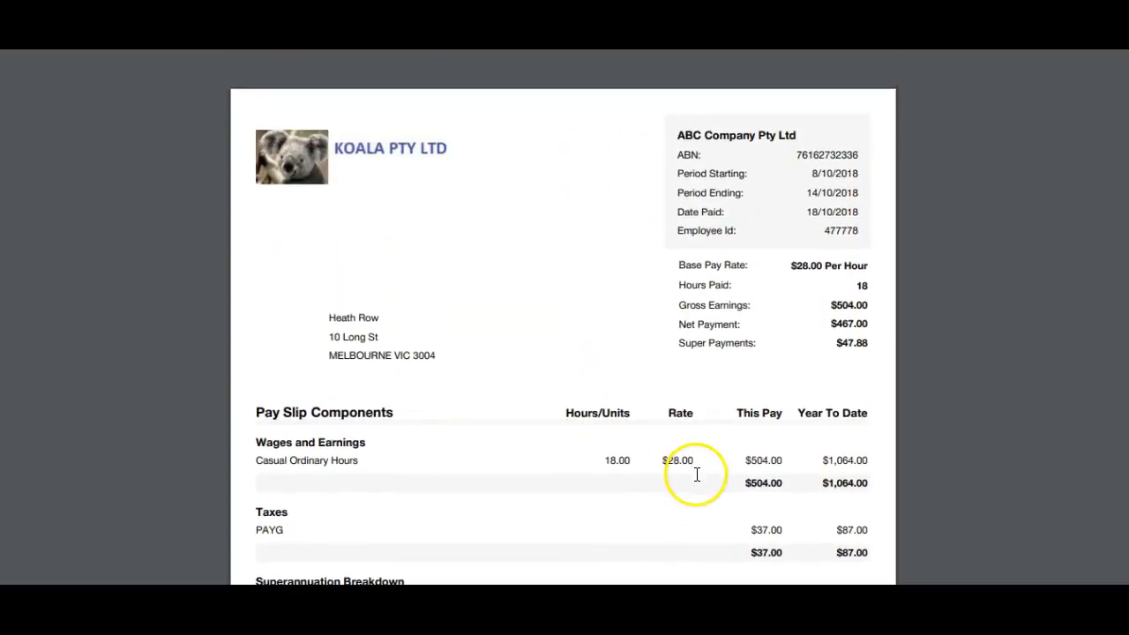